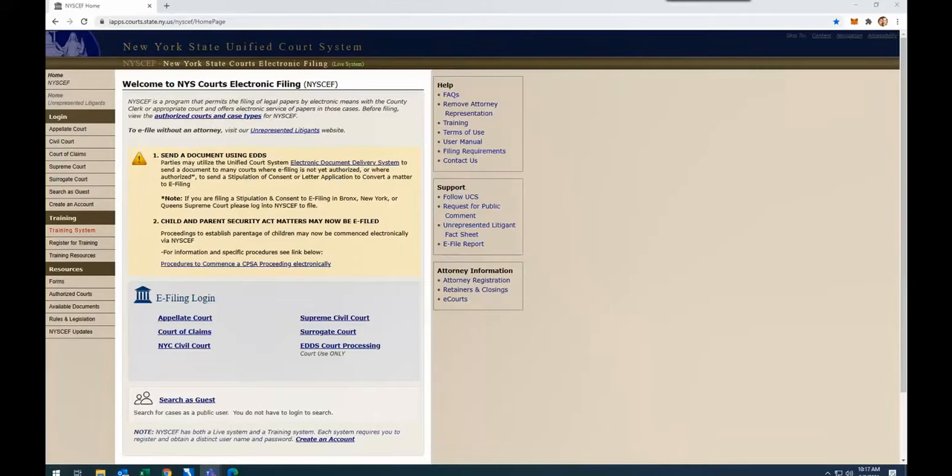
# - View the EDDS page linked from nycourts.gov in a new browser tab and close both extra tabs
pyautogui.click(167, 6)
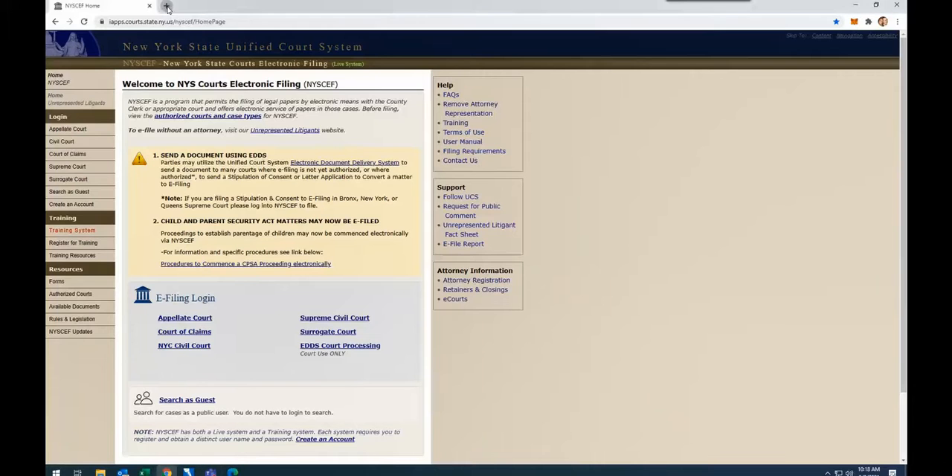
pyautogui.write('nycourts.gov')
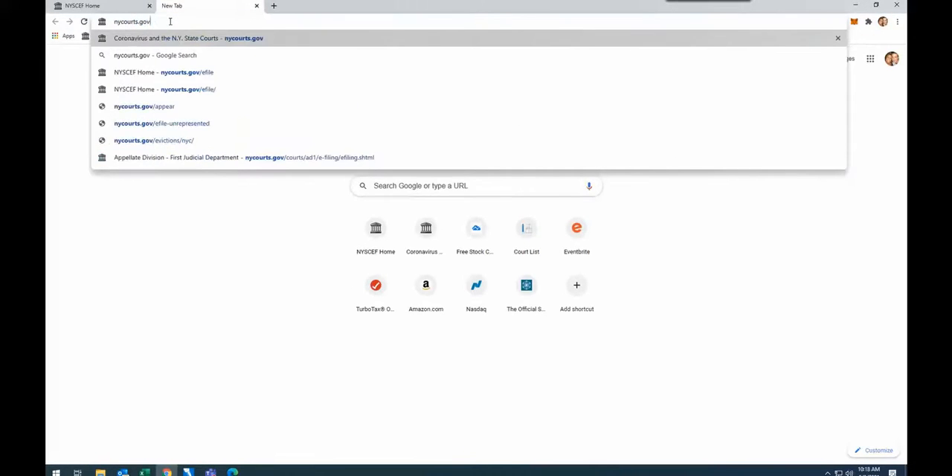
pyautogui.press('Return')
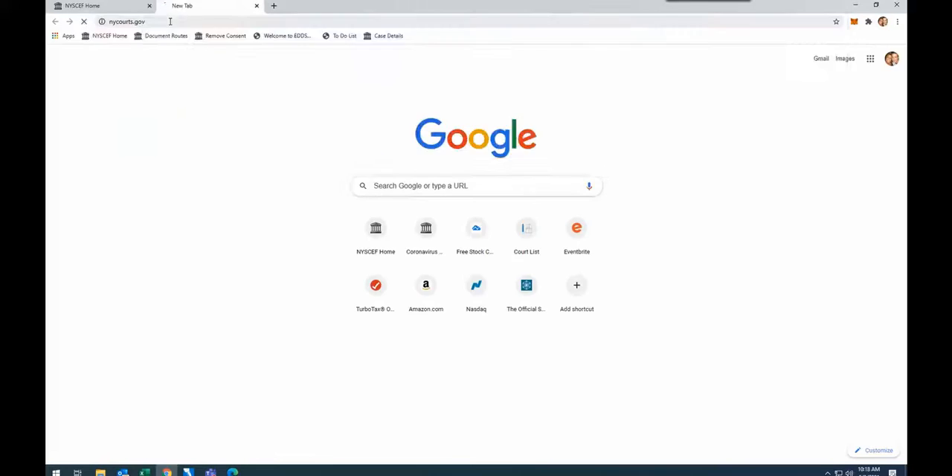
pyautogui.scroll(-1, 544, 231)
pyautogui.scroll(-1, 543, 229)
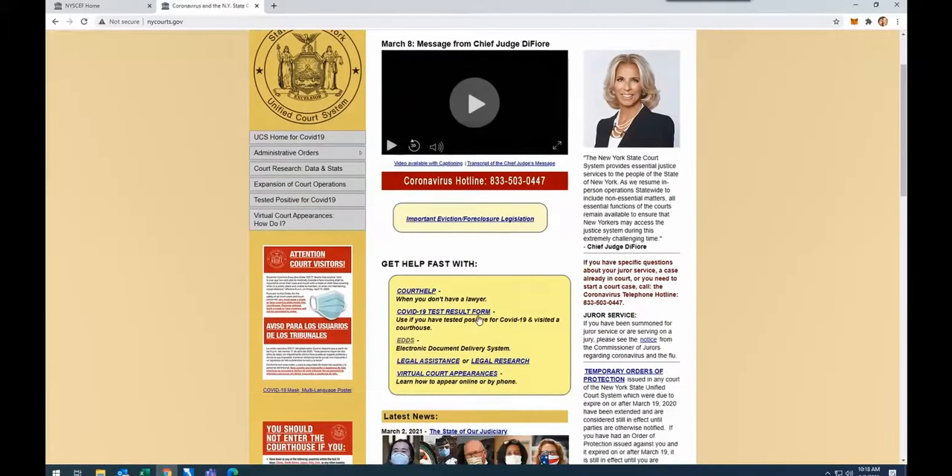
pyautogui.click(406, 341)
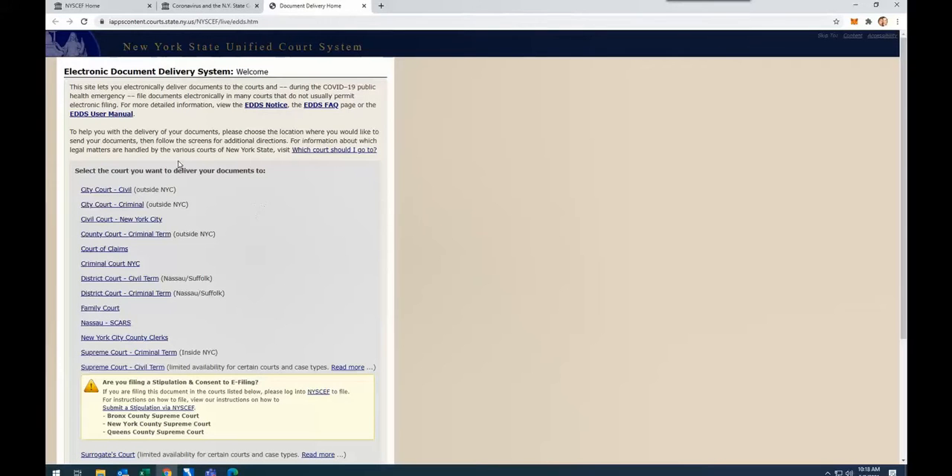
pyautogui.click(364, 6)
pyautogui.click(364, 6)
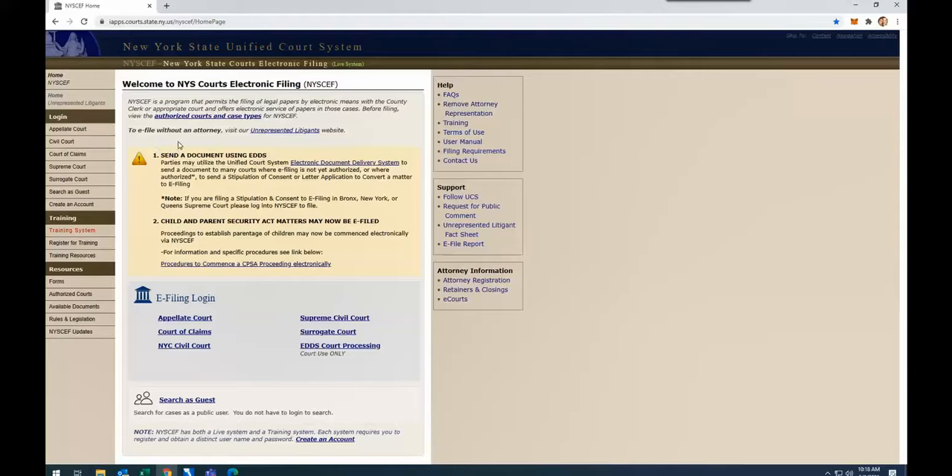
# - Load the NYSCEF home page from the address nycourts.gov/efile
pyautogui.click(187, 22)
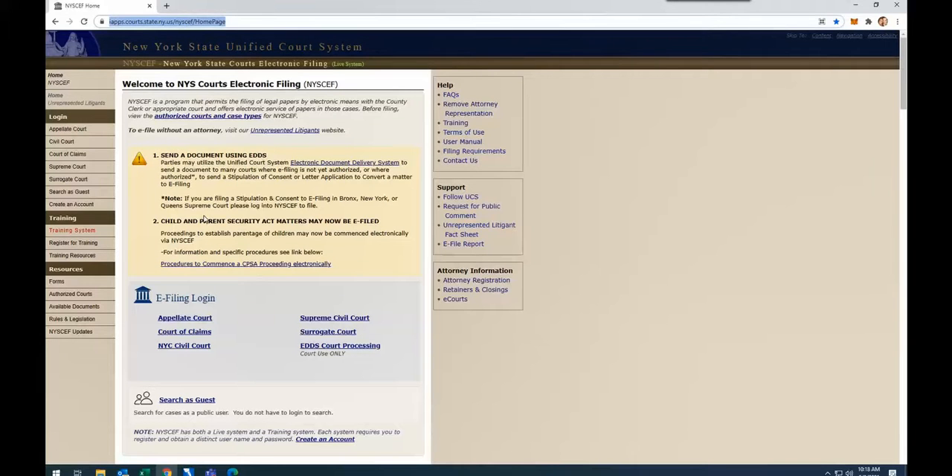
pyautogui.write('n')
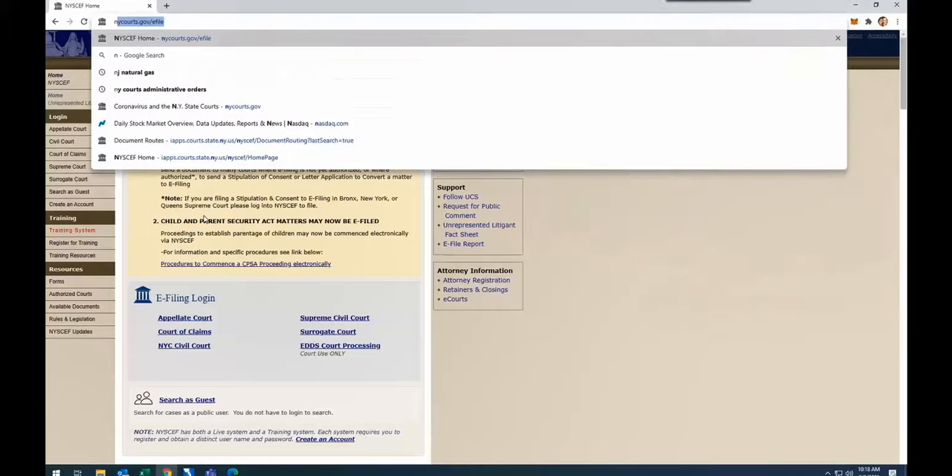
pyautogui.write('ycour')
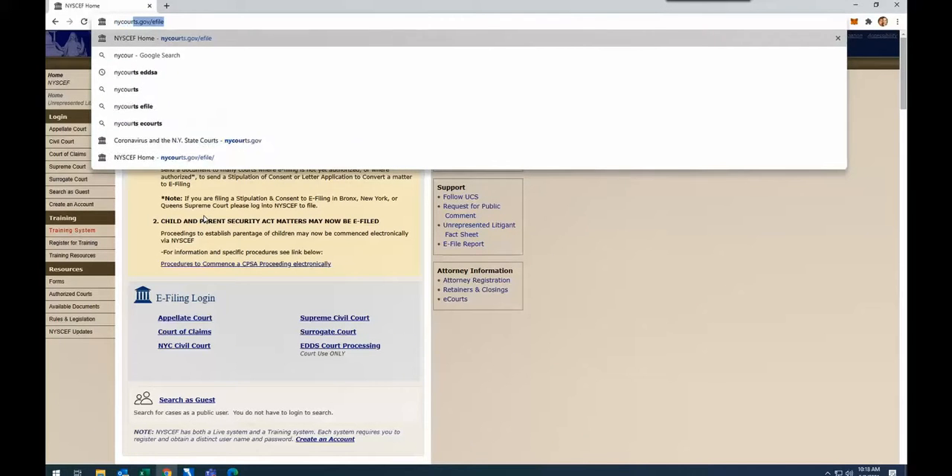
pyautogui.write('ts.gov/efile')
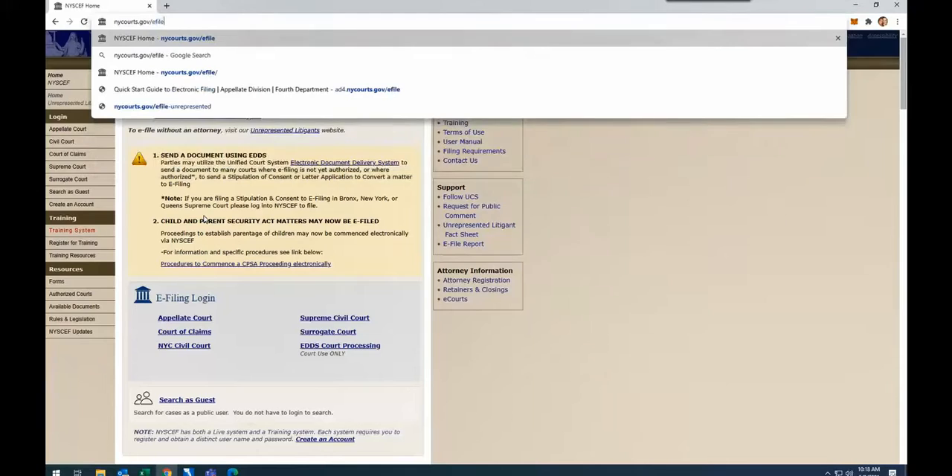
pyautogui.press('Return')
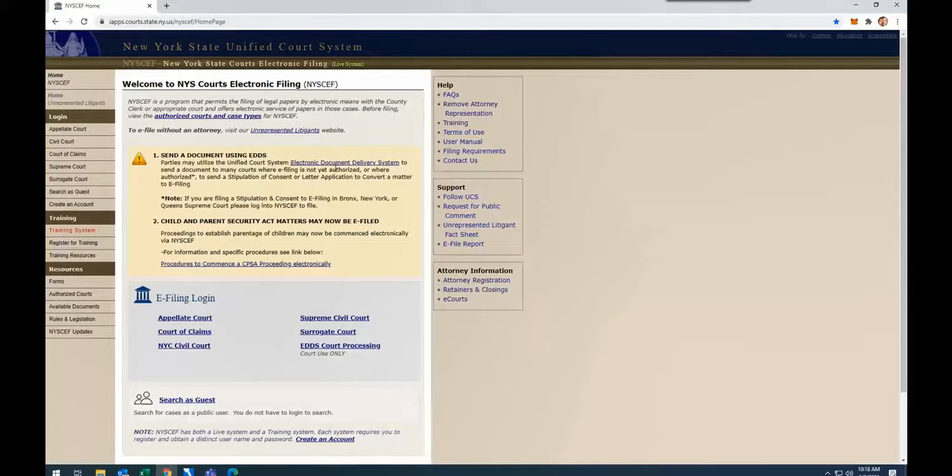
# - Open the EF-10 Stipulation and Consent to E-Filing form from the Supreme Court forms in the NYSCEF resources
pyautogui.click(58, 283)
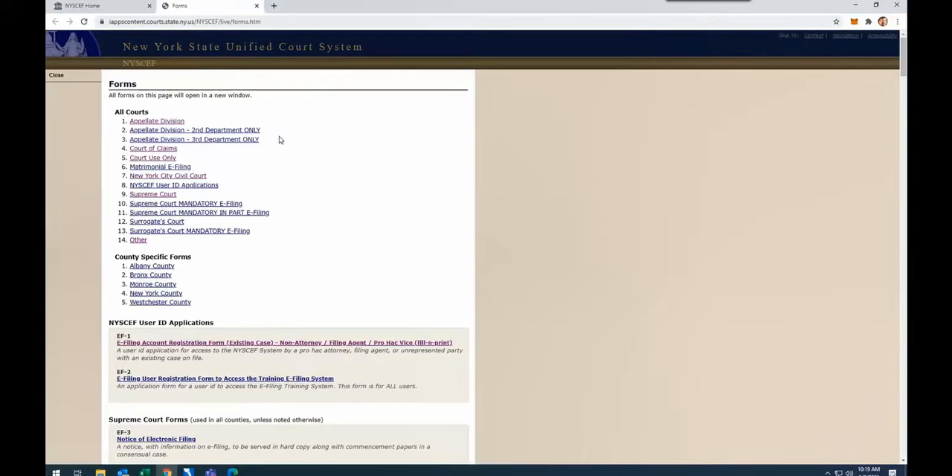
pyautogui.click(163, 198)
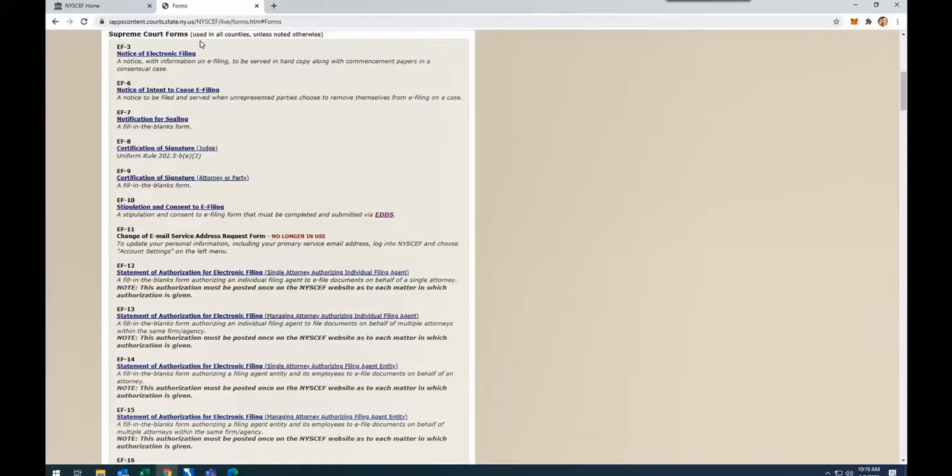
pyautogui.click(148, 210)
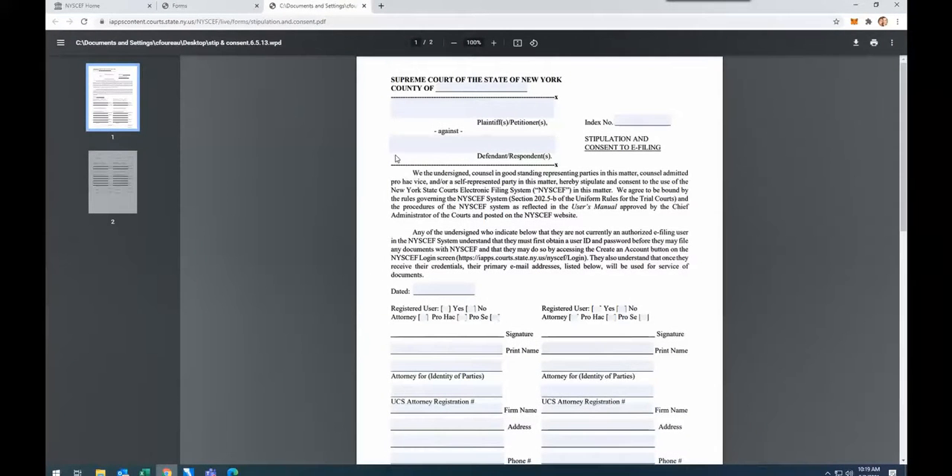
# - Review the caption, signature and contact fields of the stipulation form, and close the form and forms list tabs
pyautogui.scroll(-3, 647, 193)
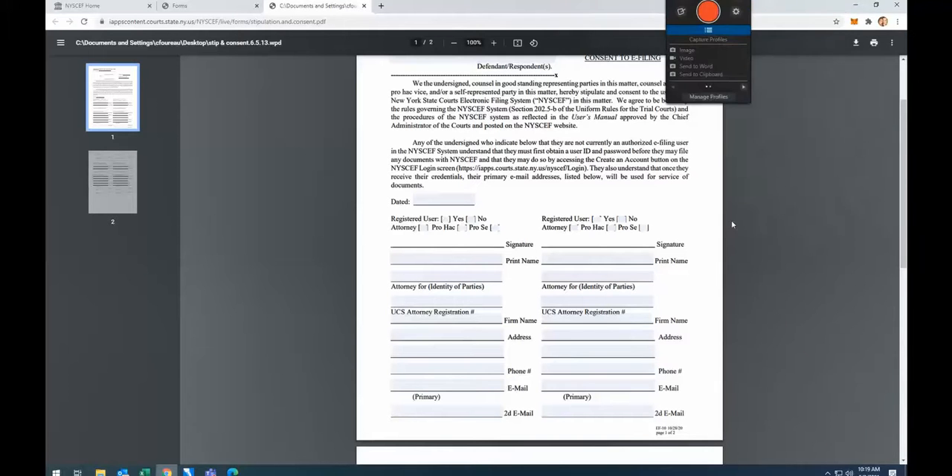
pyautogui.scroll(1, 444, 169)
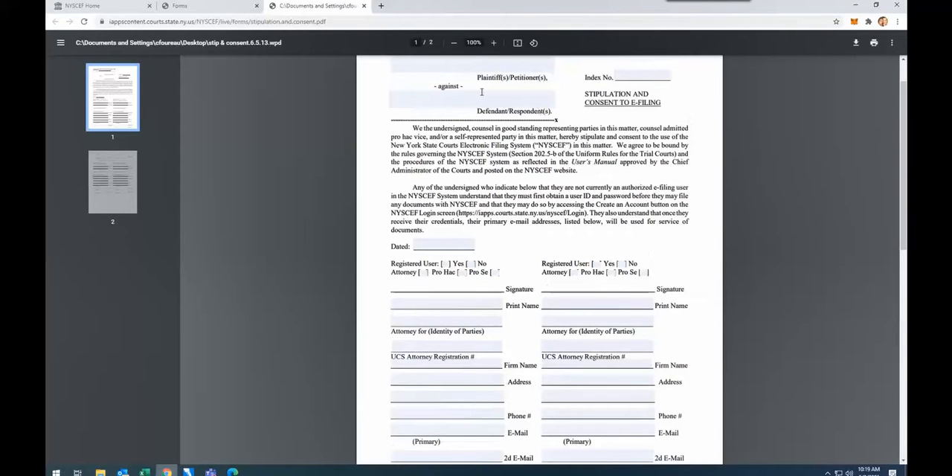
pyautogui.scroll(-2, 539, 253)
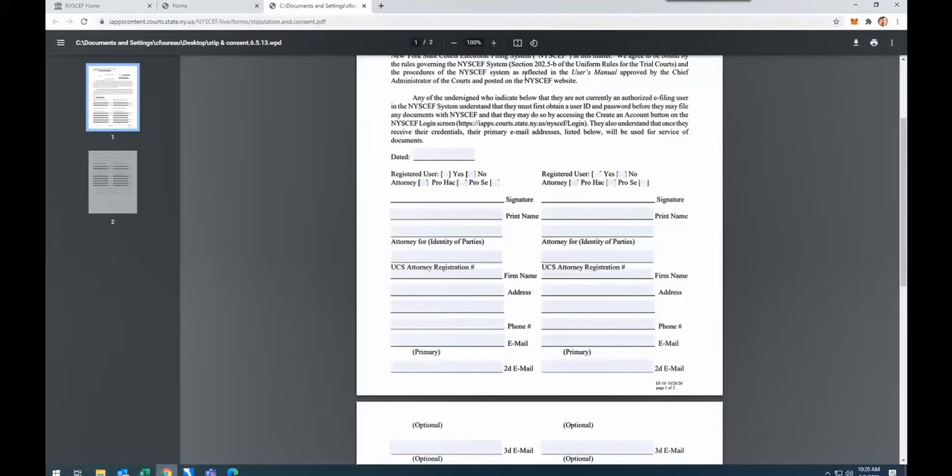
pyautogui.click(364, 5)
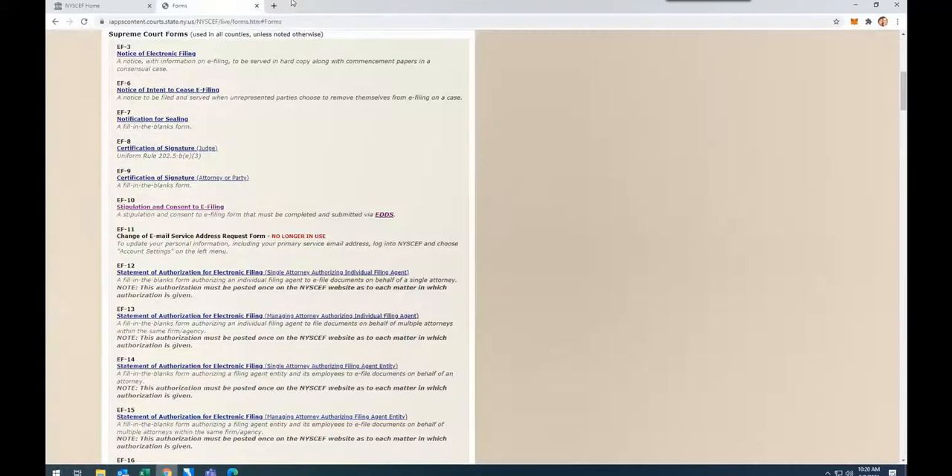
pyautogui.click(256, 6)
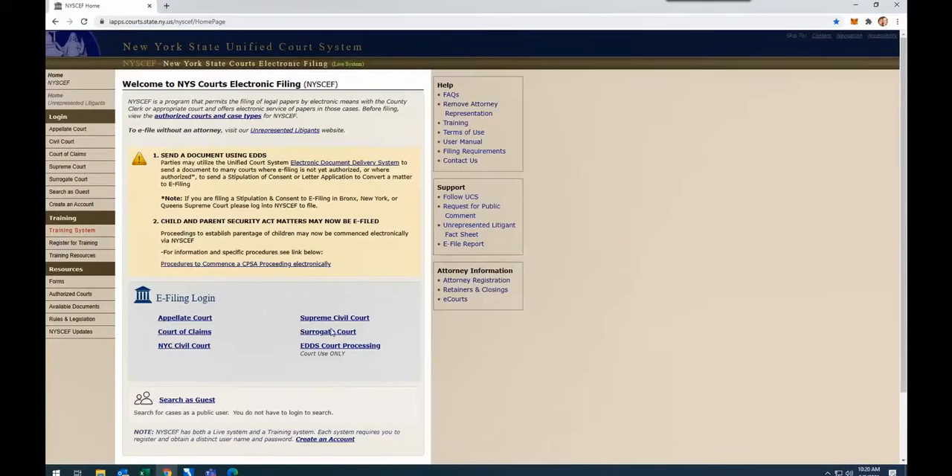
# - Log in to Supreme Civil Court e-filing with the saved account credentials
pyautogui.scroll(-1, 294, 264)
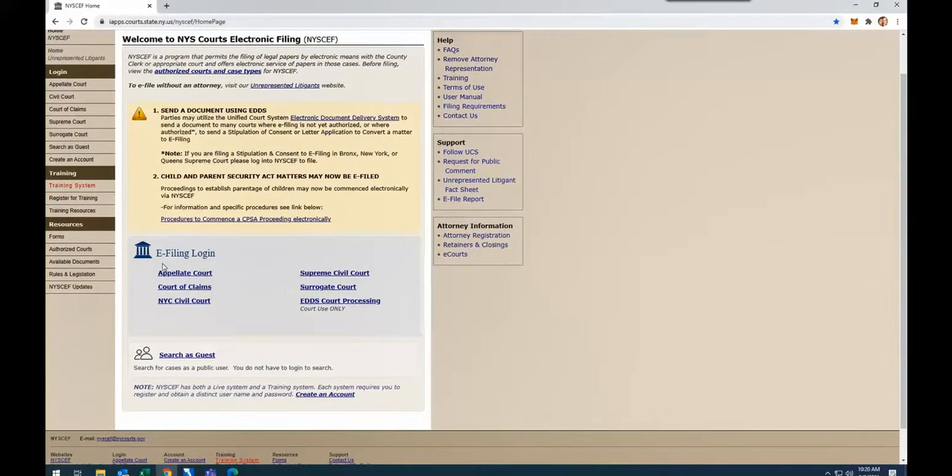
pyautogui.click(327, 275)
pyautogui.click(185, 299)
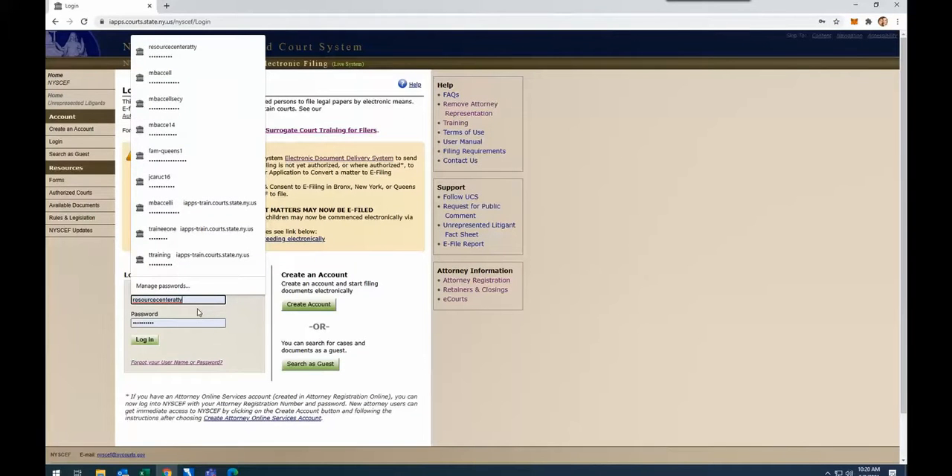
pyautogui.click(147, 341)
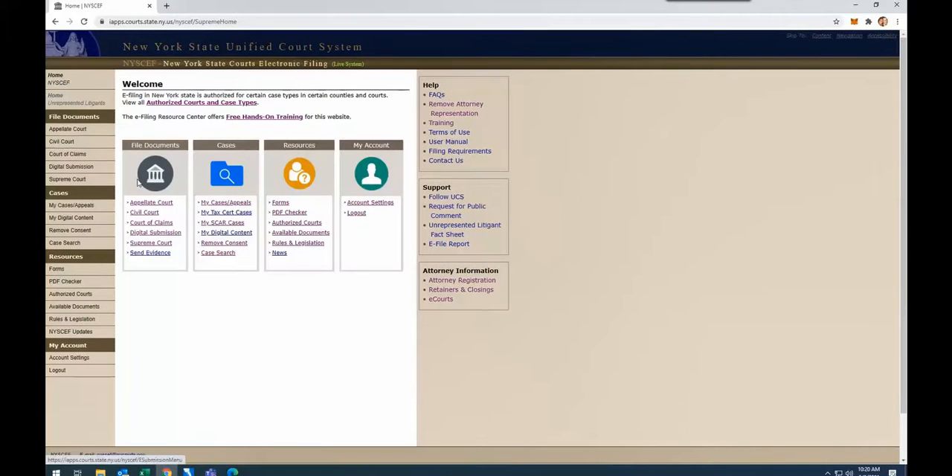
# - Start a Submit Stipulation & Consent to E-Filing submission from the Supreme Court e-filing page
pyautogui.click(151, 243)
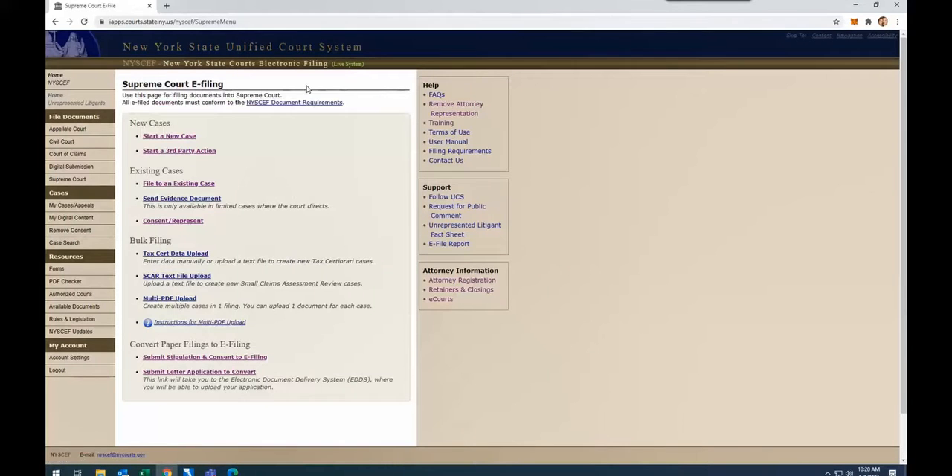
pyautogui.scroll(-1, 272, 130)
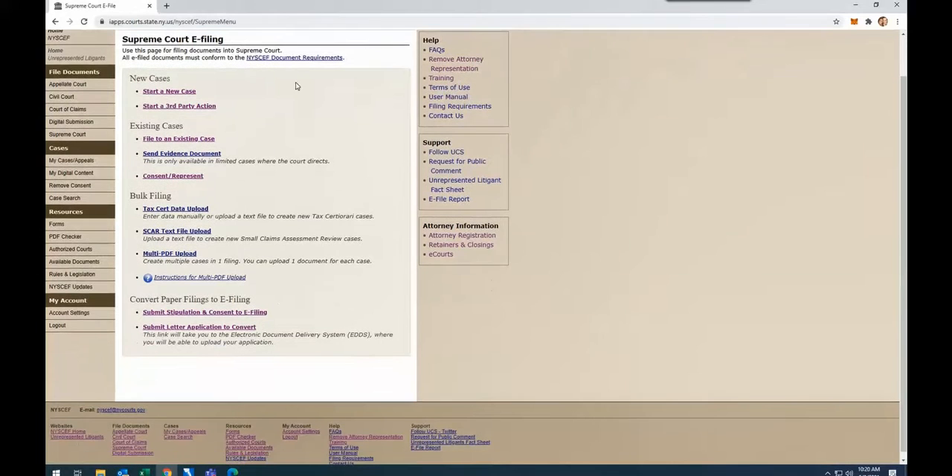
pyautogui.scroll(-1, 236, 119)
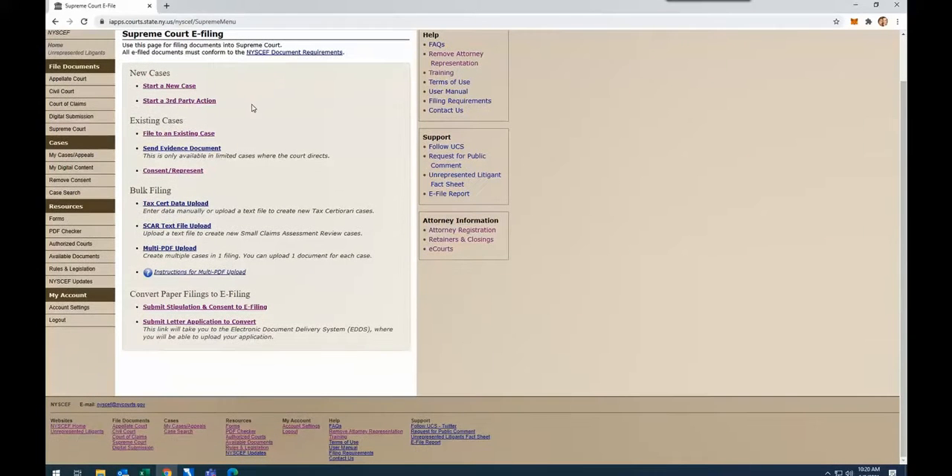
pyautogui.click(174, 309)
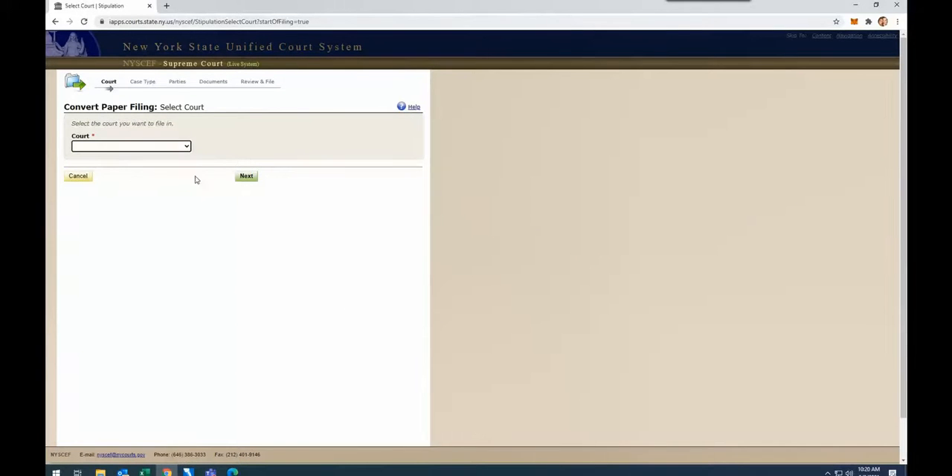
# - Select New York County Supreme Court as the court and Commercial - Contract as the case type
pyautogui.click(170, 146)
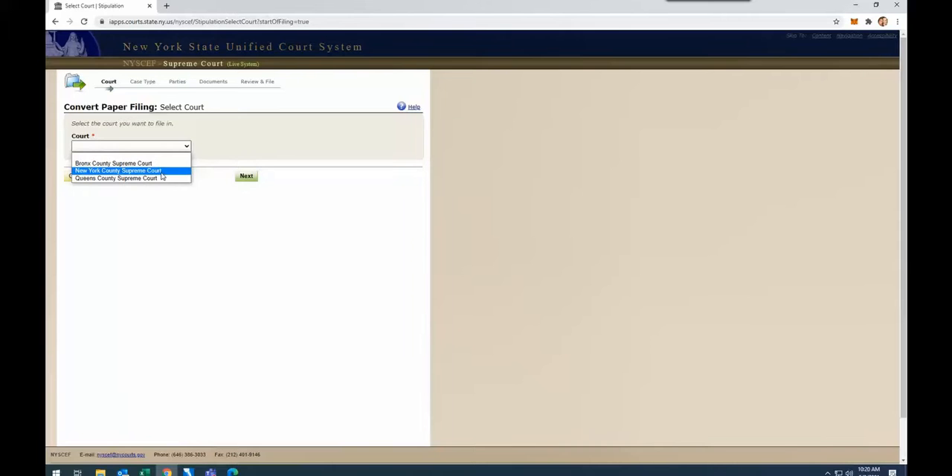
pyautogui.click(160, 173)
pyautogui.click(246, 180)
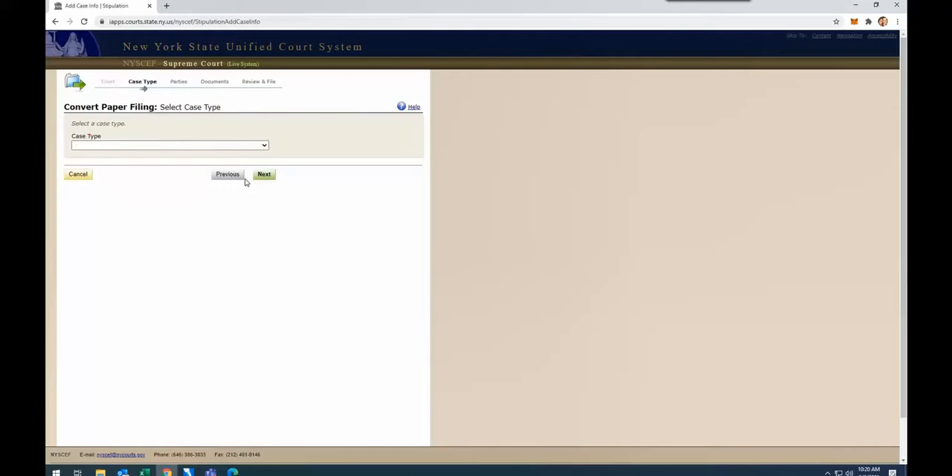
pyautogui.click(219, 146)
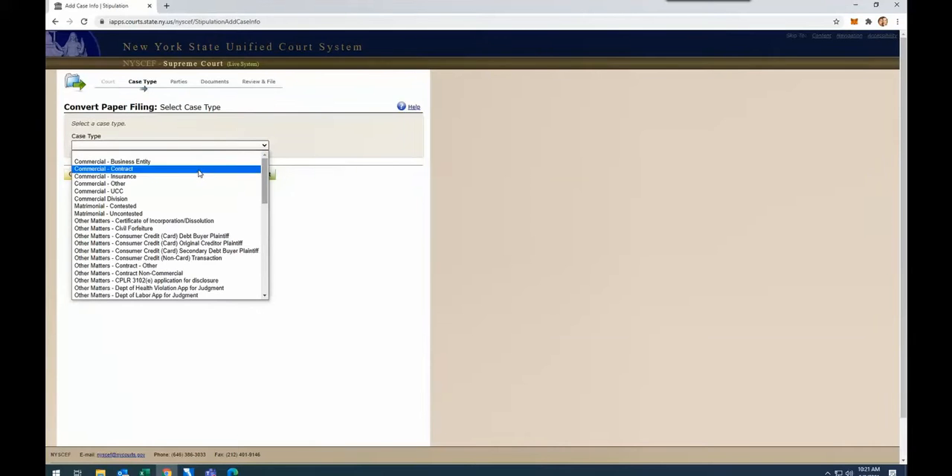
pyautogui.click(199, 171)
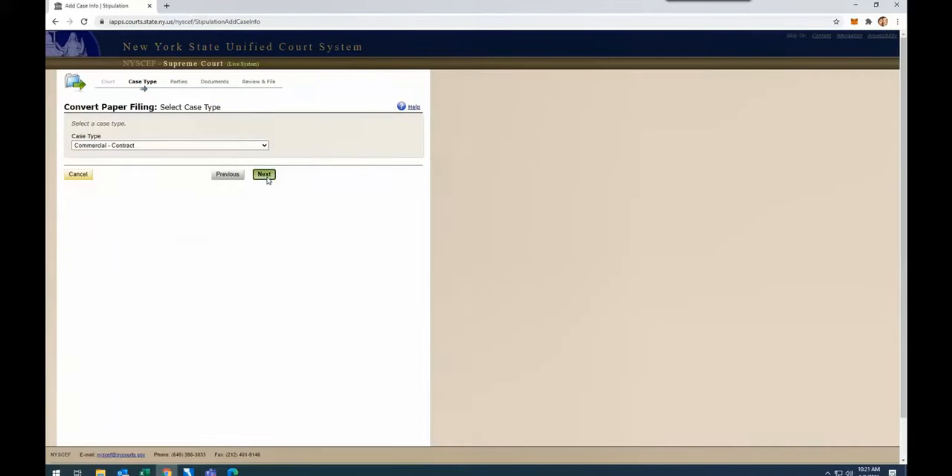
pyautogui.click(265, 175)
# - Enter the petitioner's first and last name on the Add Parties page
pyautogui.click(102, 200)
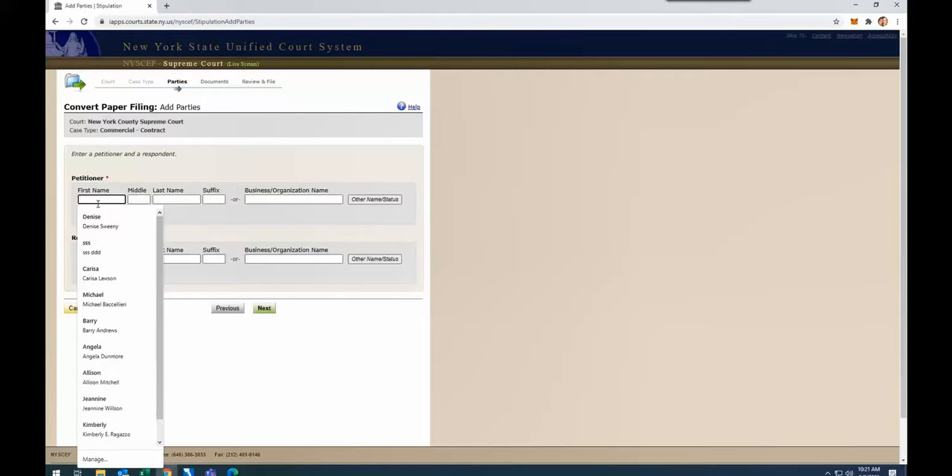
pyautogui.write('Jane')
pyautogui.press('Tab')
pyautogui.write('Doe')
# - Enter the respondent's first and last name and continue to the Add Document page
pyautogui.click(113, 259)
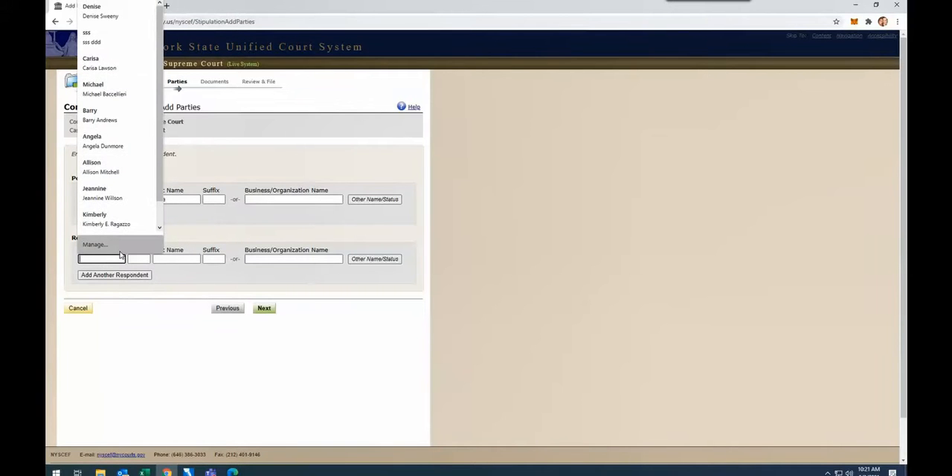
pyautogui.write('hn')
pyautogui.press('Tab')
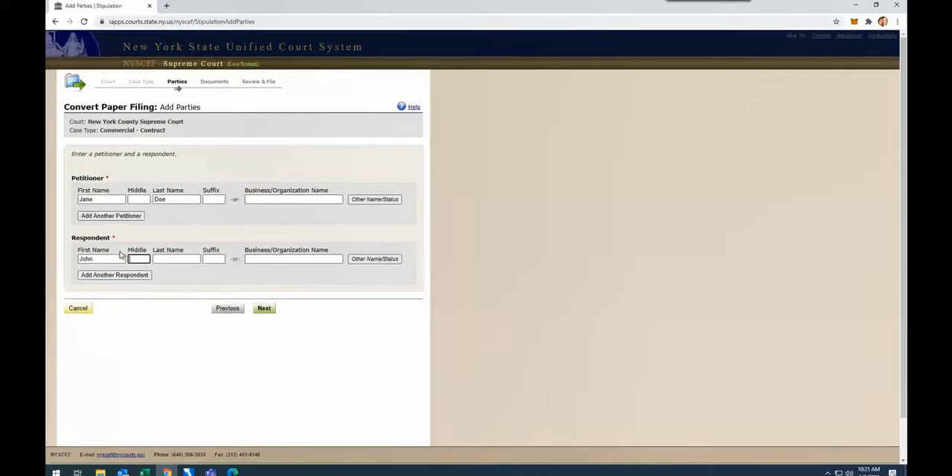
pyautogui.press('Tab')
pyautogui.write('Smithe')
pyautogui.hotkey('ctrl', 'a')
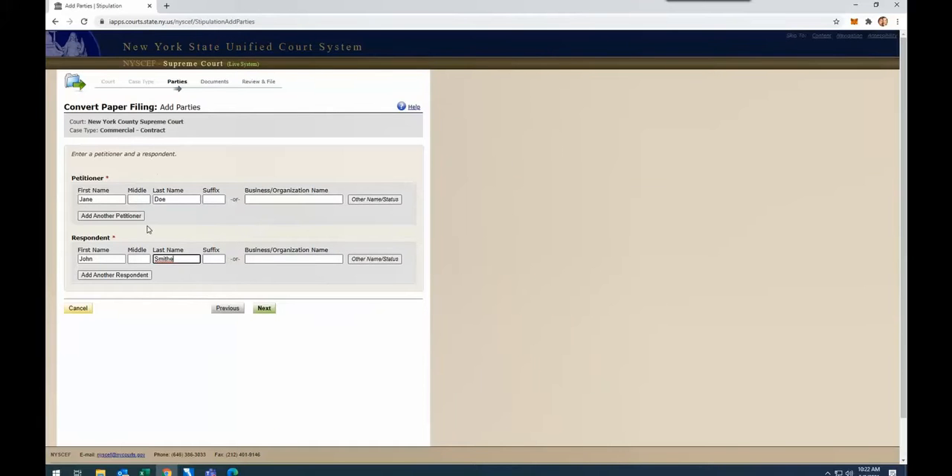
pyautogui.click(264, 309)
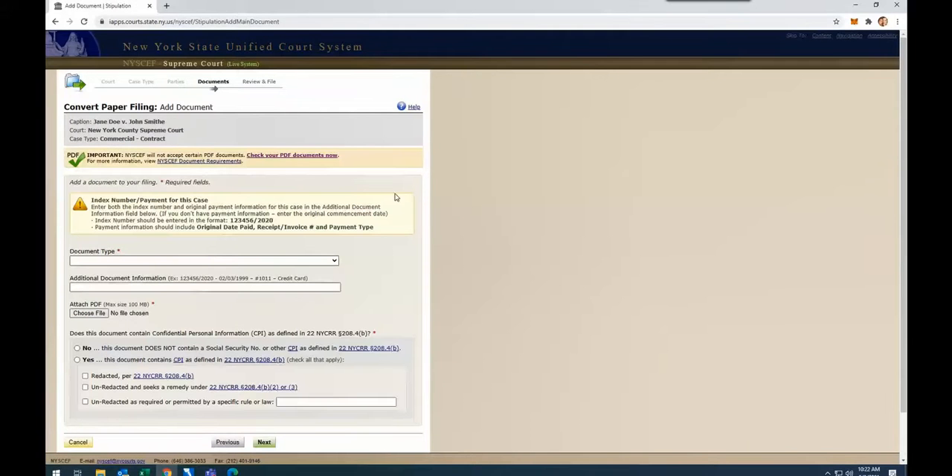
# - Set the document type to STIPULATION AND CONSENT TO EFILING and attach the PDF 26124-2019E.pdf
pyautogui.click(257, 261)
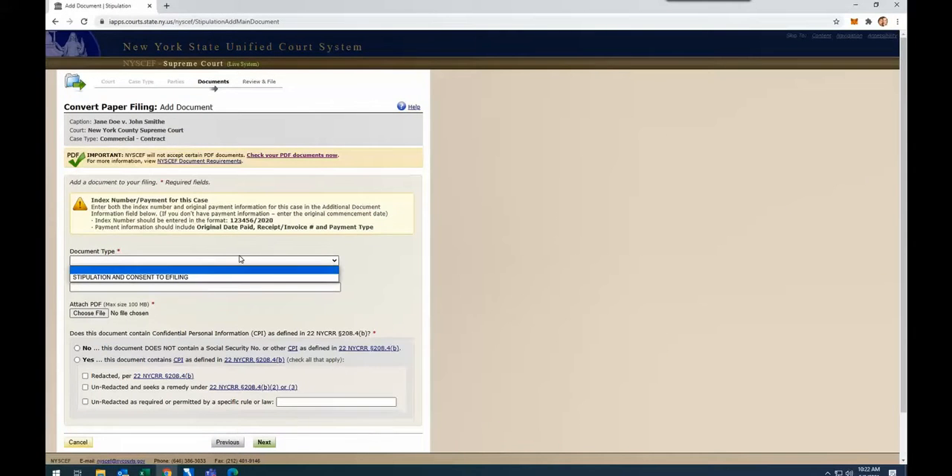
pyautogui.click(188, 279)
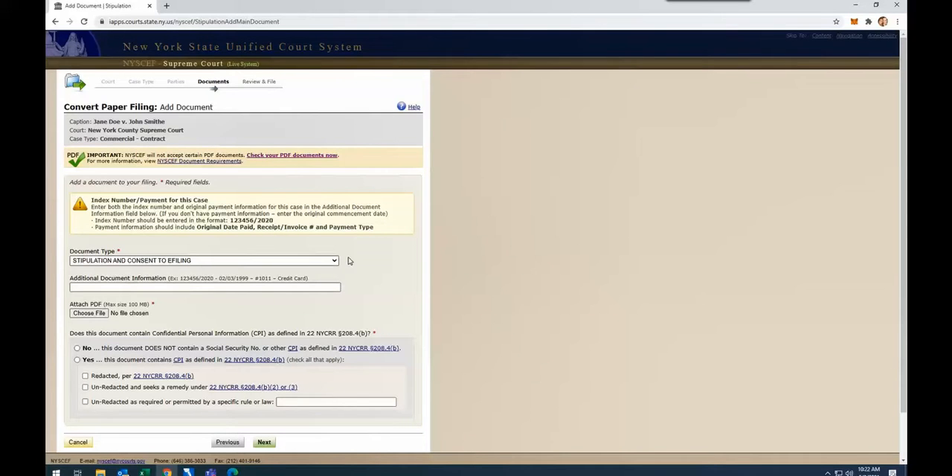
pyautogui.click(94, 315)
pyautogui.scroll(-10, 200, 131)
pyautogui.scroll(-6, 204, 112)
pyautogui.click(177, 123)
pyautogui.doubleClick(177, 123)
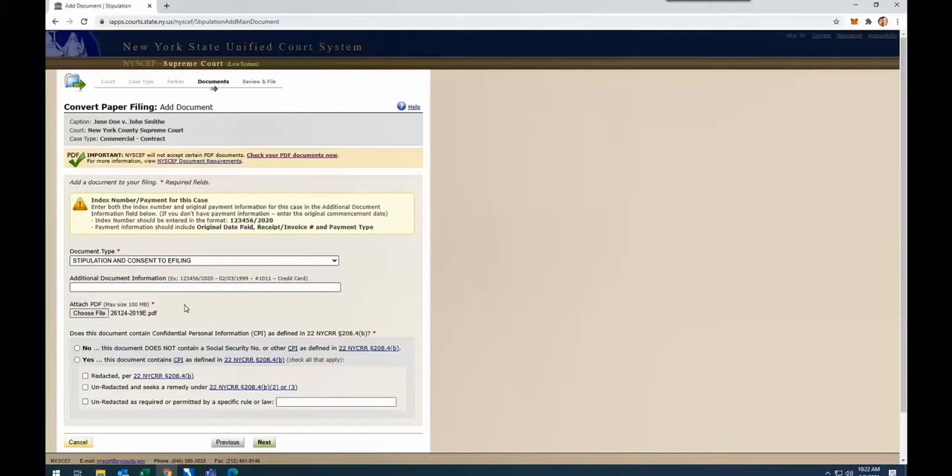
pyautogui.click(107, 314)
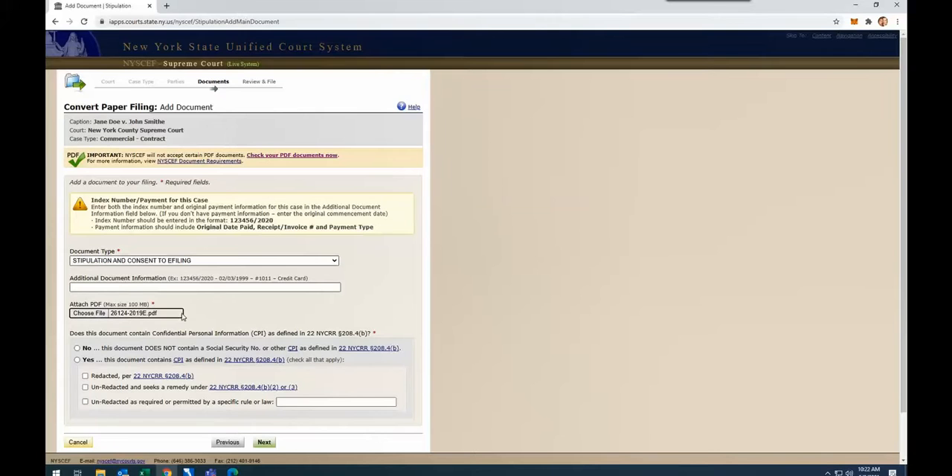
pyautogui.click(212, 312)
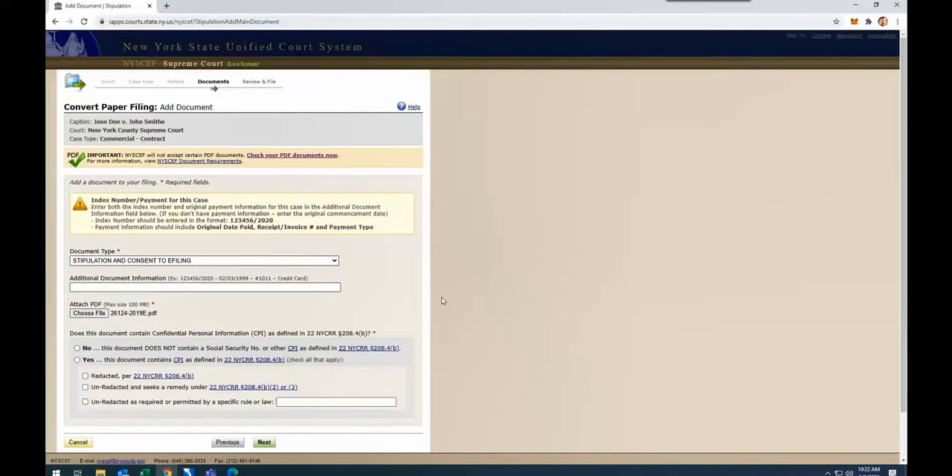
# - Declare that the document does not contain confidential personal information and continue to the filing review
pyautogui.scroll(-1, 418, 278)
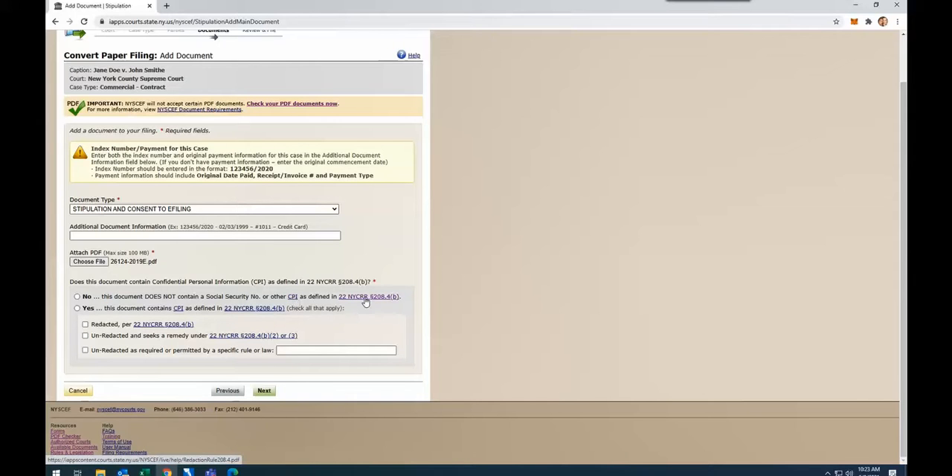
pyautogui.click(77, 296)
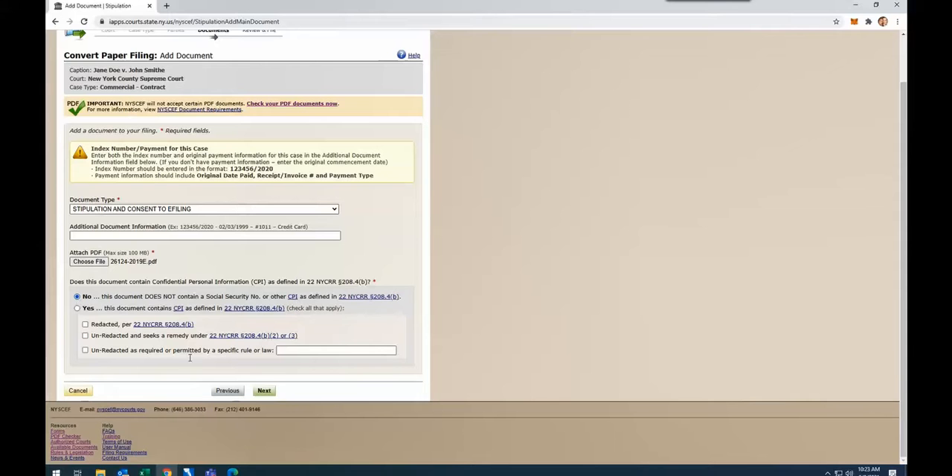
pyautogui.click(266, 392)
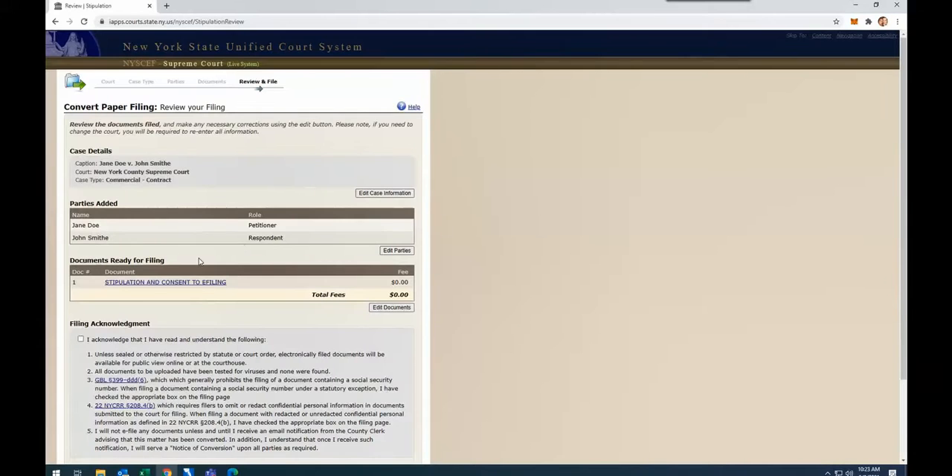
# - Review the filing details, accept the Filing Acknowledgment and file the documents
pyautogui.scroll(-1, 223, 252)
pyautogui.scroll(1, 198, 252)
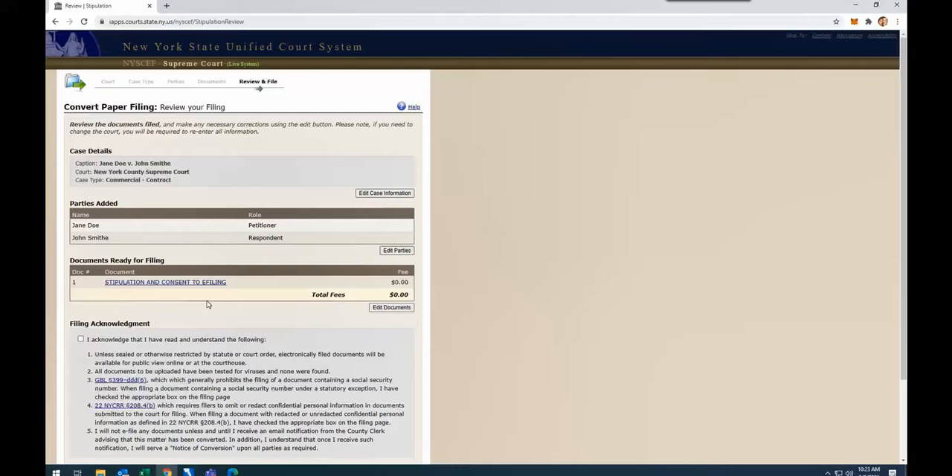
pyautogui.scroll(-2, 186, 284)
pyautogui.click(81, 251)
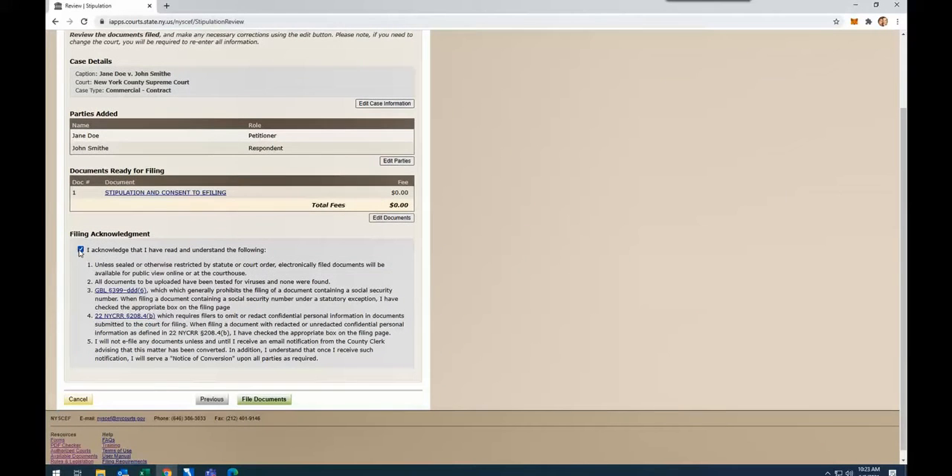
pyautogui.click(269, 401)
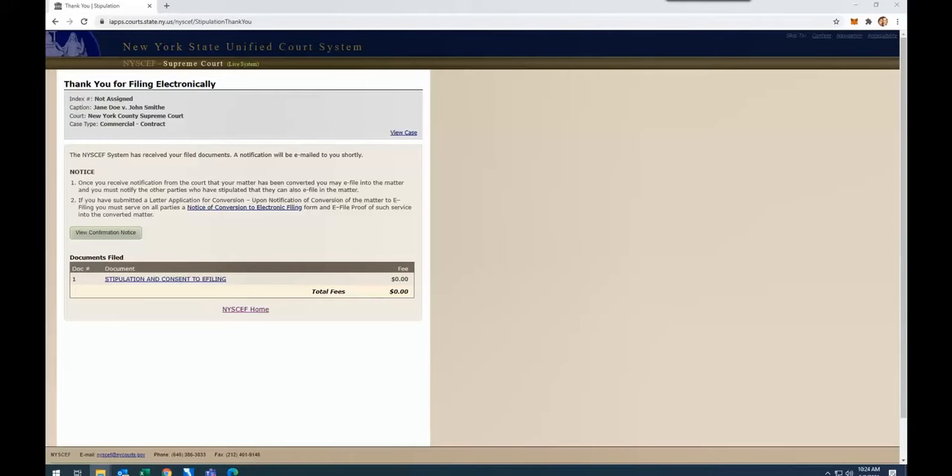
# - Switch to Outlook and examine the NYSCEF e-mails about the index number assignment and the stipulation filing
pyautogui.click(123, 473)
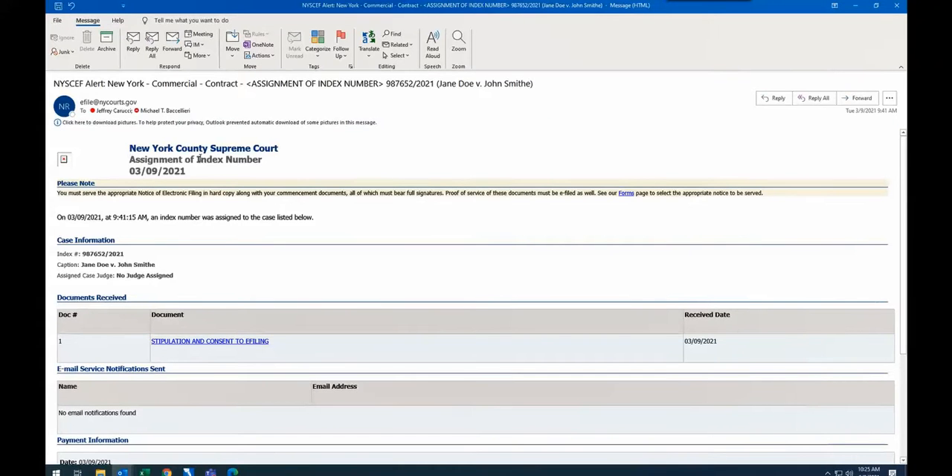
pyautogui.scroll(-1, 256, 159)
pyautogui.moveTo(125, 211); pyautogui.dragTo(74, 212)
pyautogui.scroll(-3, 128, 221)
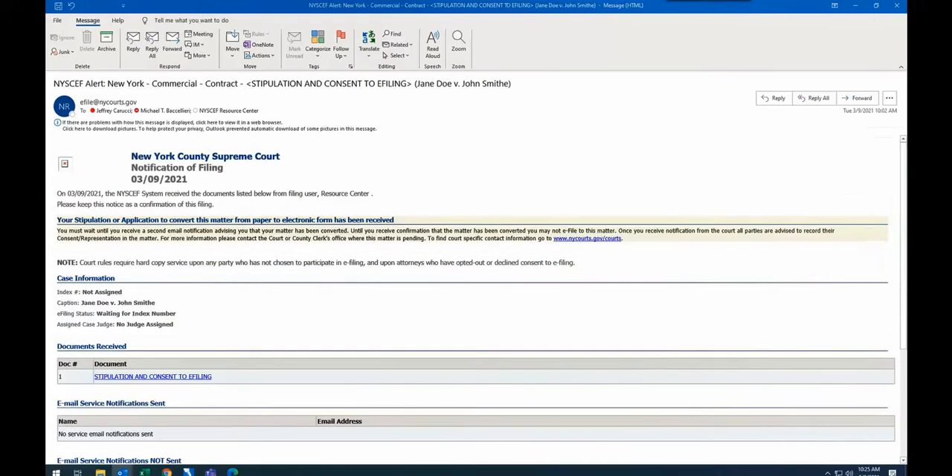
pyautogui.click(896, 6)
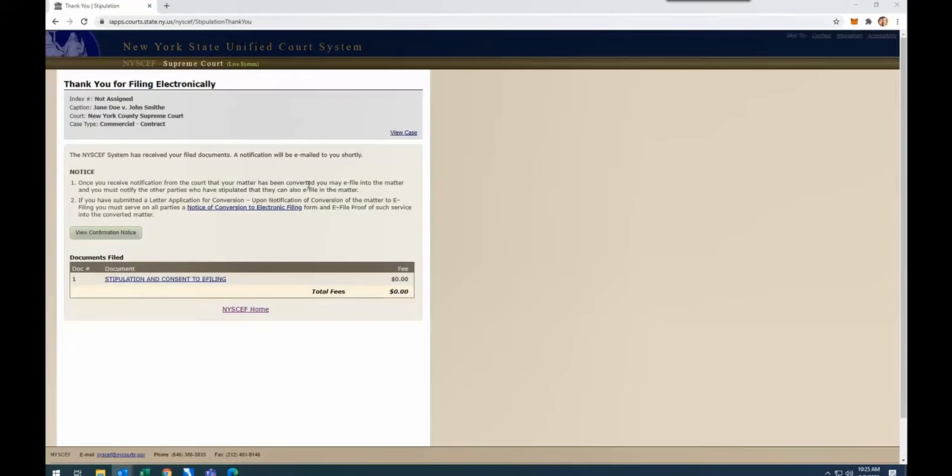
# - Go back to the NYSCEF site in Chrome and log in to the account with the prefilled credentials
pyautogui.click(202, 66)
pyautogui.click(152, 65)
pyautogui.click(328, 318)
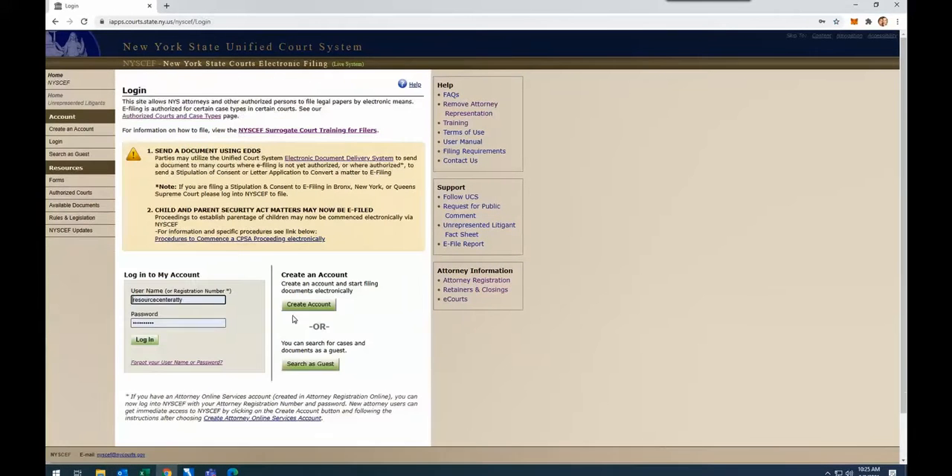
pyautogui.click(159, 342)
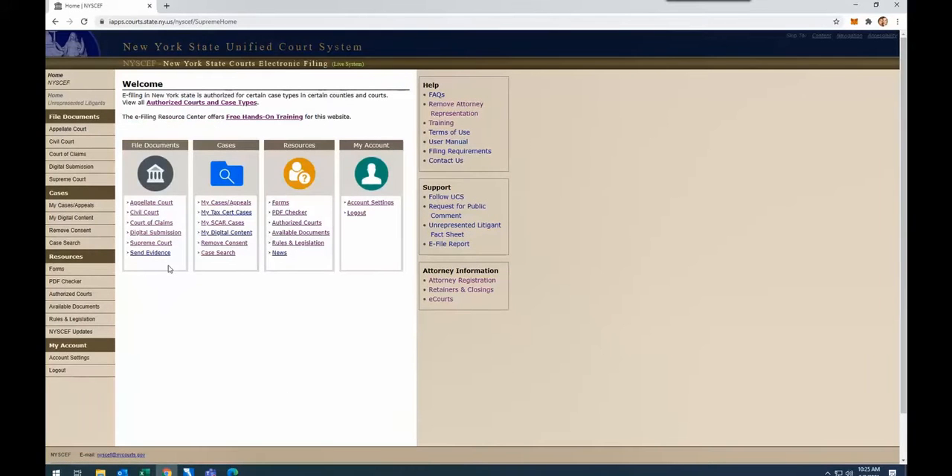
# - Start a Supreme Court Consent/Represent filing for case 987652/2021 in New York County Supreme Court
pyautogui.click(157, 245)
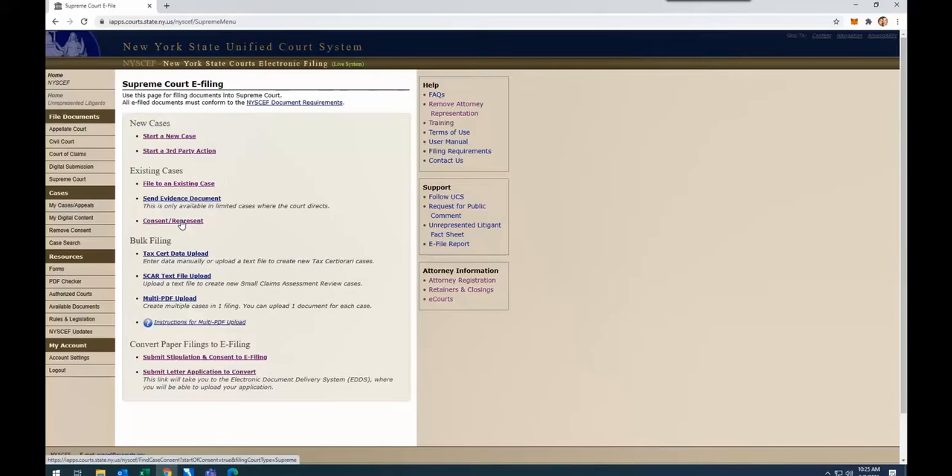
pyautogui.click(181, 222)
pyautogui.click(123, 124)
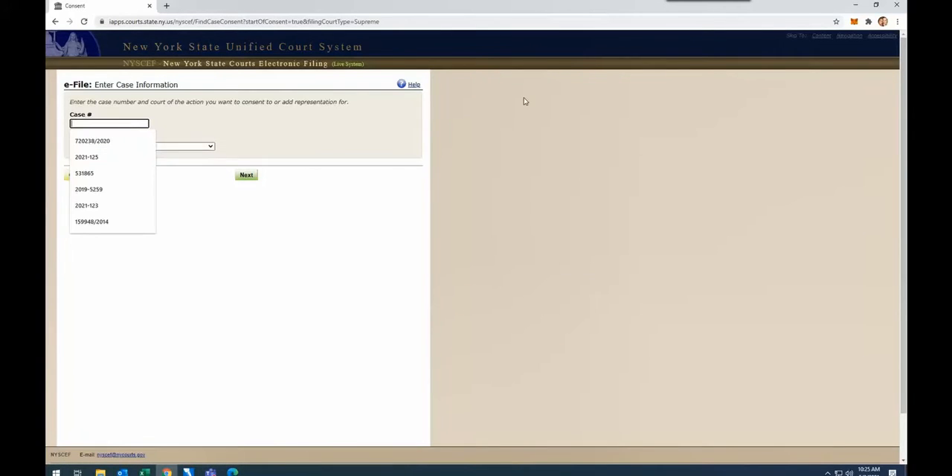
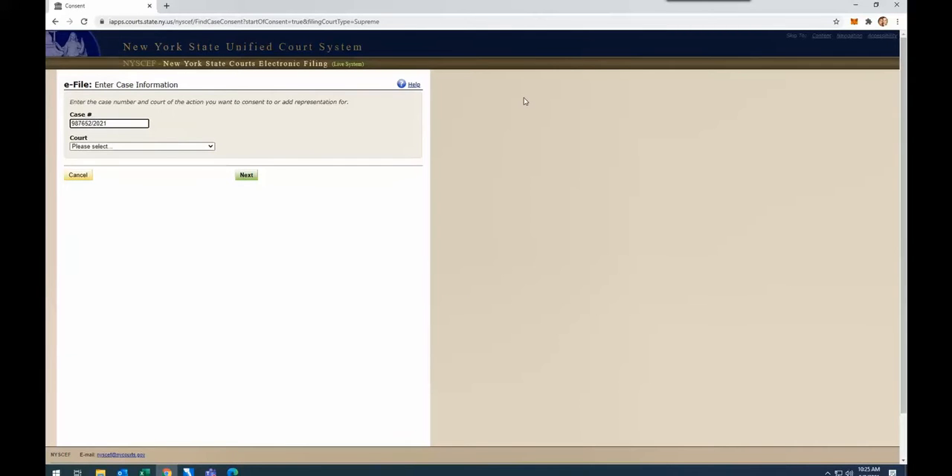
pyautogui.press('Tab')
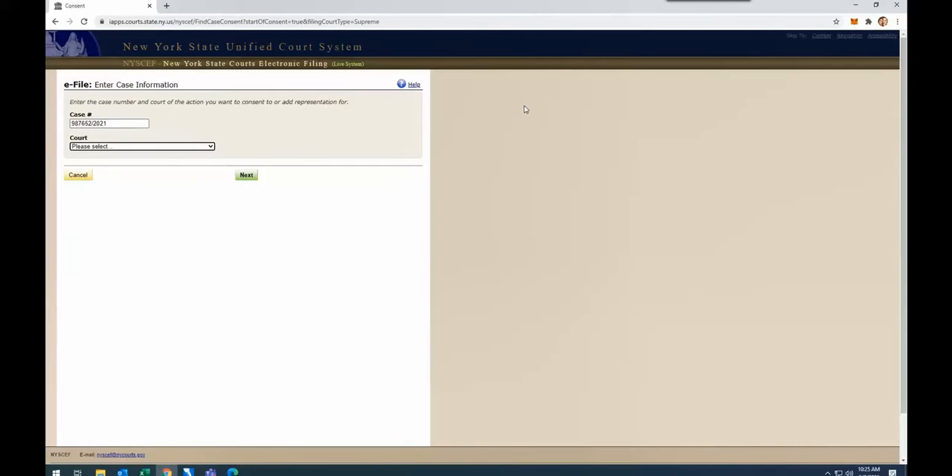
pyautogui.click(247, 178)
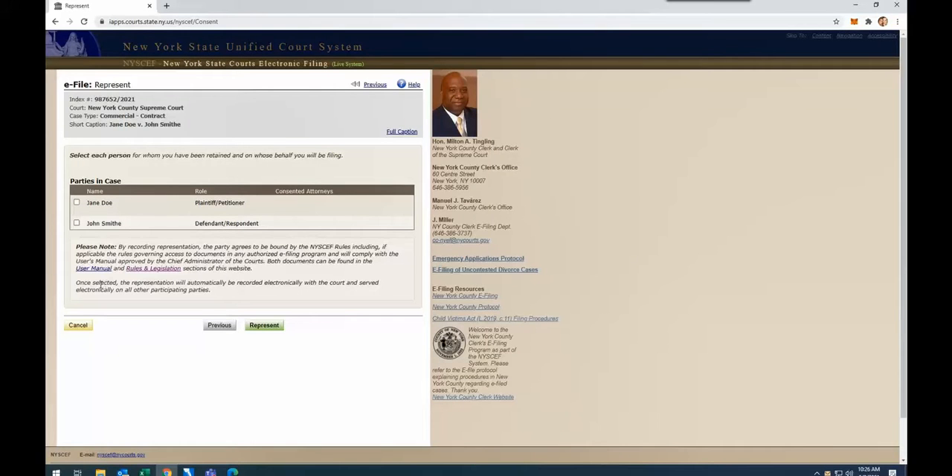
# - Record representation for the plaintiff/petitioner and check who represents each party in the case
pyautogui.click(77, 203)
pyautogui.click(261, 326)
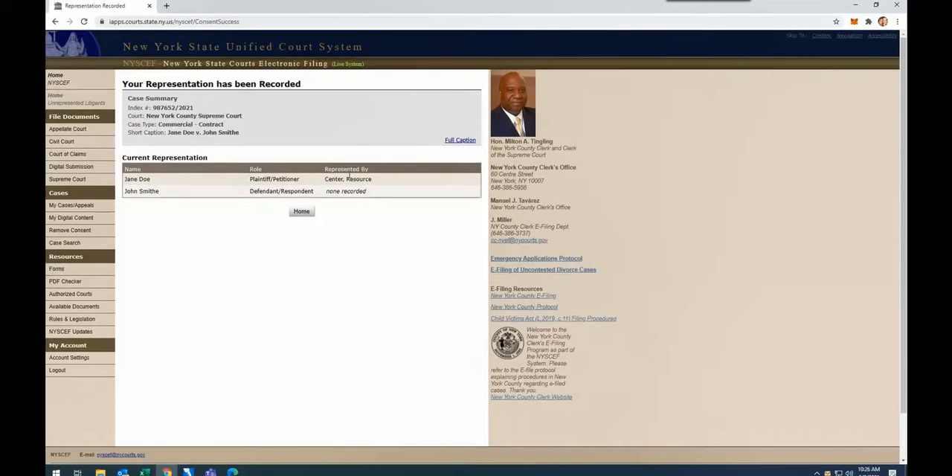
pyautogui.moveTo(384, 183); pyautogui.dragTo(324, 182)
pyautogui.click(368, 195)
pyautogui.moveTo(368, 195); pyautogui.dragTo(314, 196)
pyautogui.click(354, 225)
# - Return to the home page and start another Consent/Represent filing under Supreme Court
pyautogui.click(300, 213)
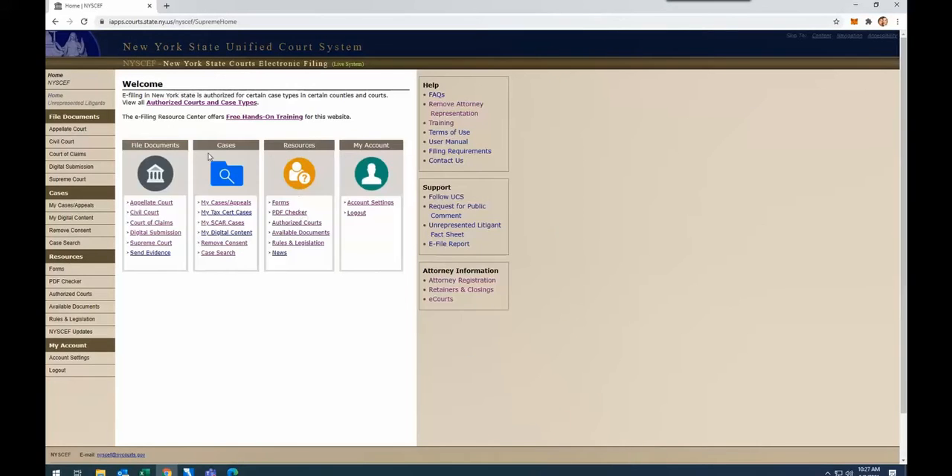
pyautogui.click(164, 242)
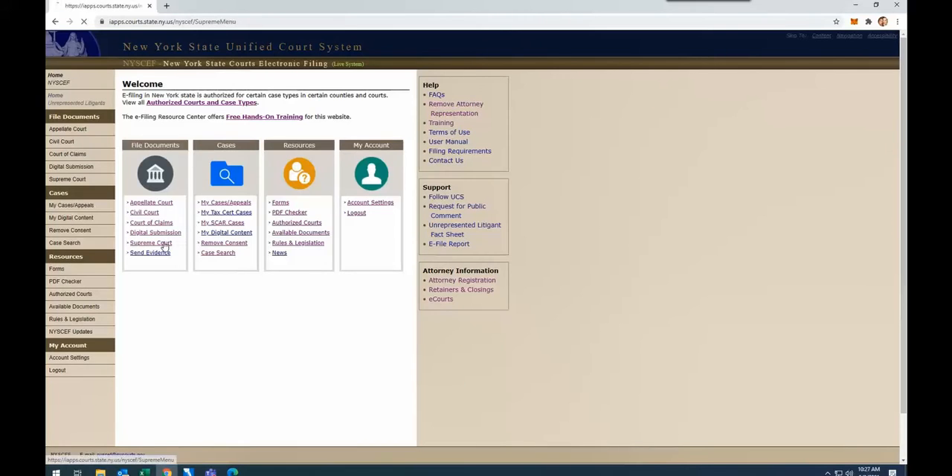
pyautogui.scroll(-1, 202, 173)
pyautogui.click(168, 221)
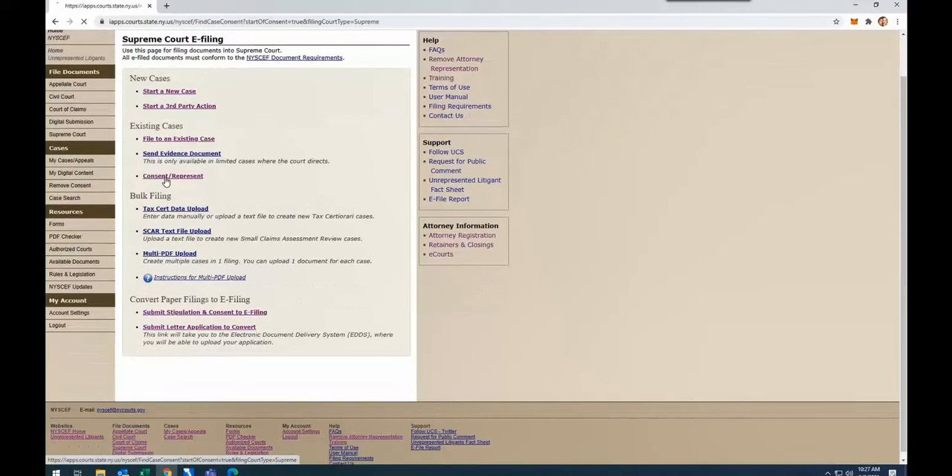